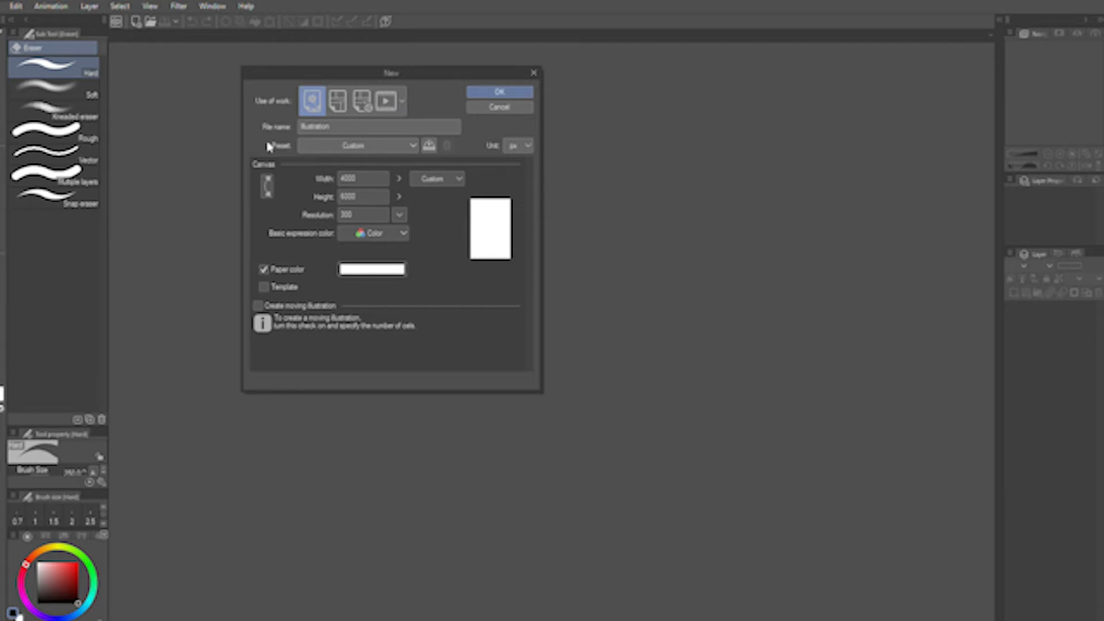
- Create a new B5 comic canvas at 600 dpi with monochrome as the basic expression color
left_click_drag(371, 73, 265, 42)
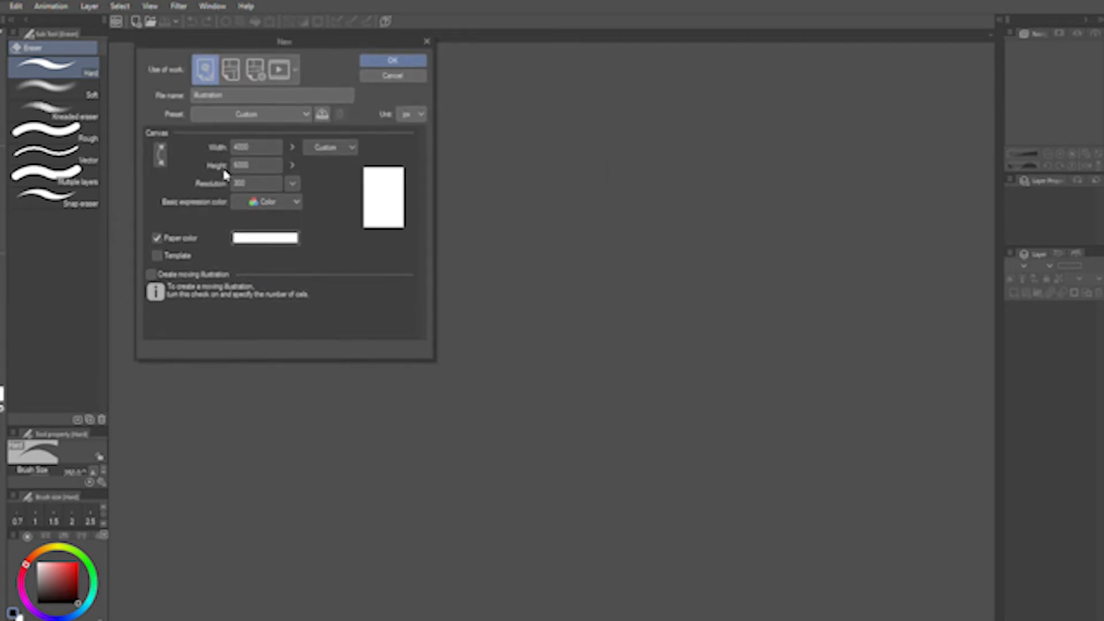
left_click(230, 70)
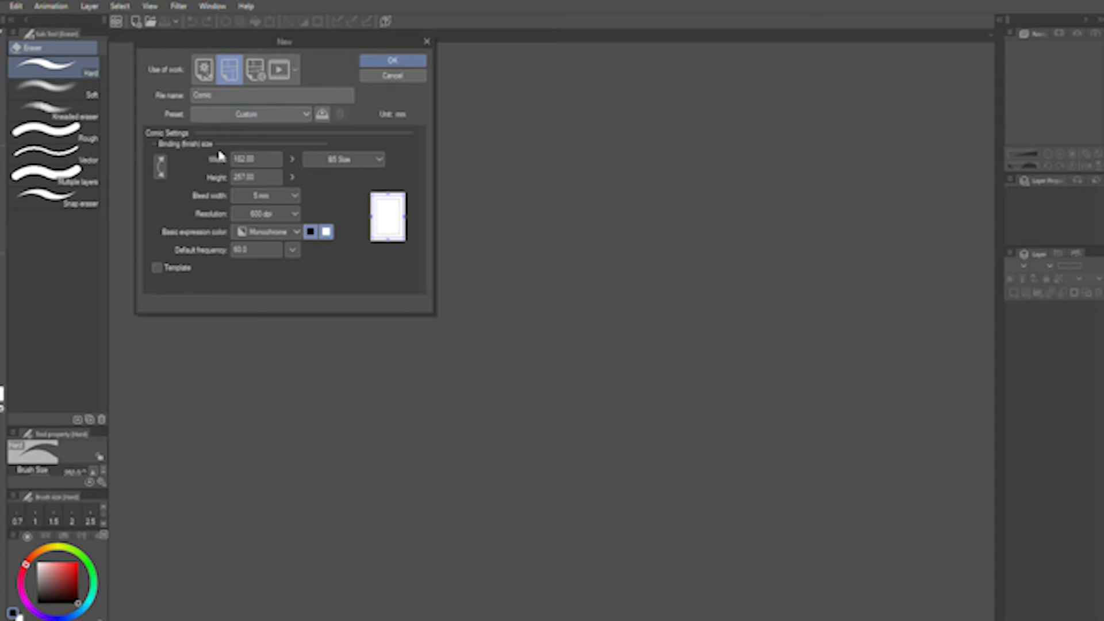
left_click(375, 62)
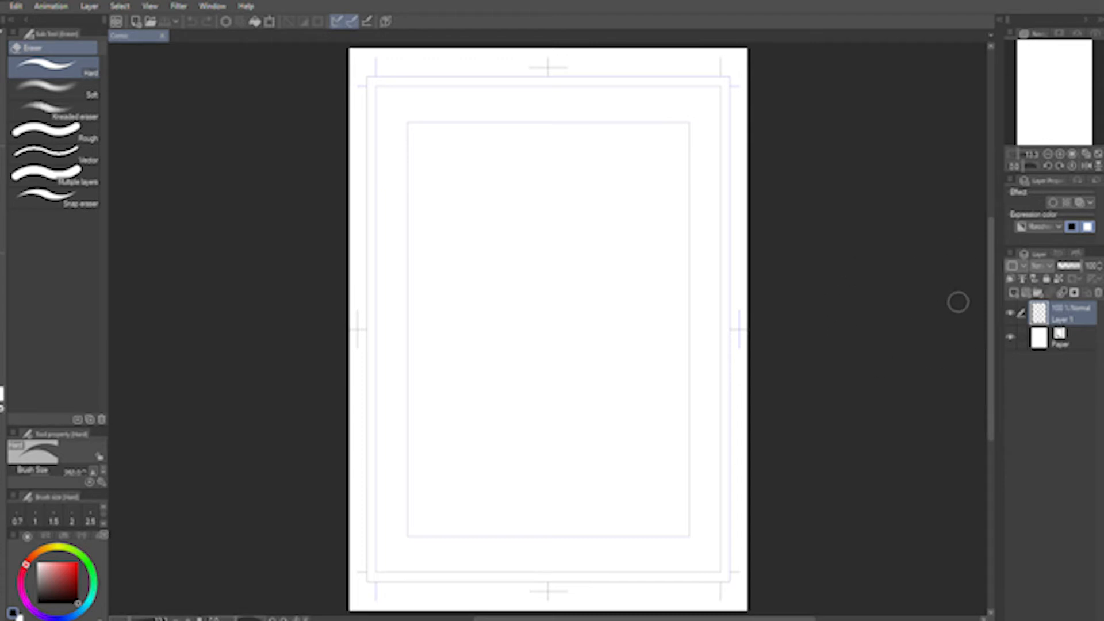
- Add a new raster layer and draw a full-width rectangular frame across the upper part of the page's inner border
left_click(1015, 294)
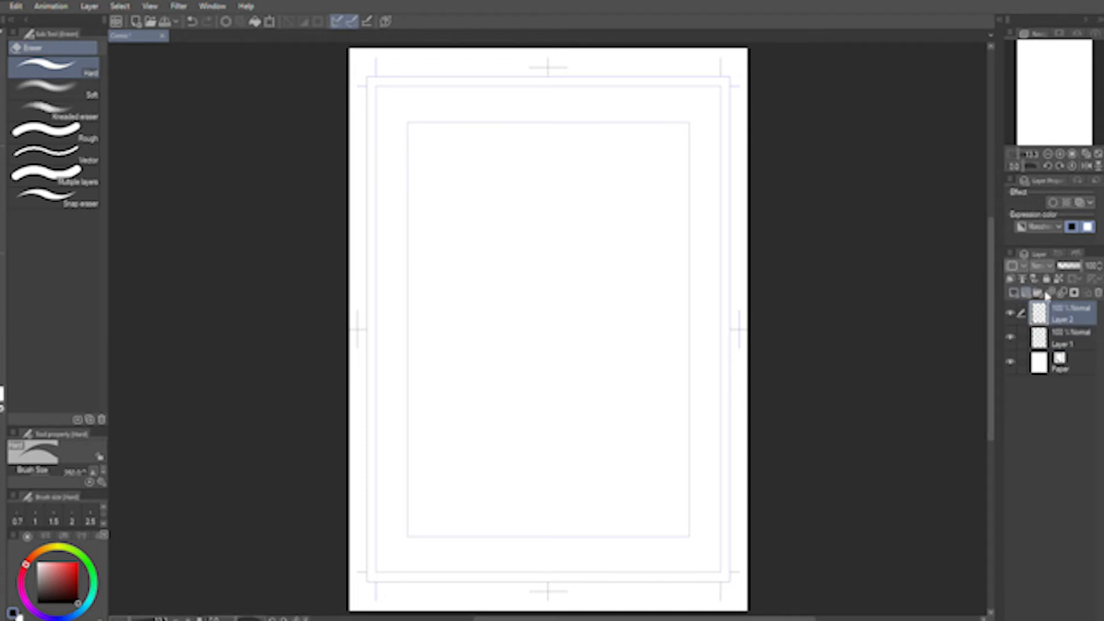
left_click(1042, 340)
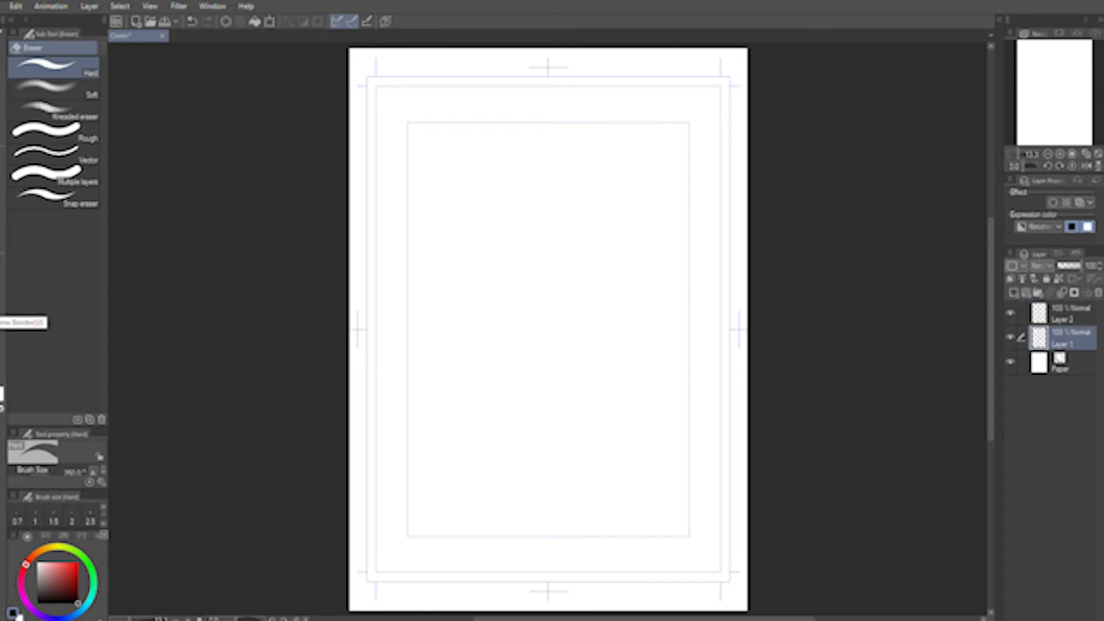
left_click(3, 316)
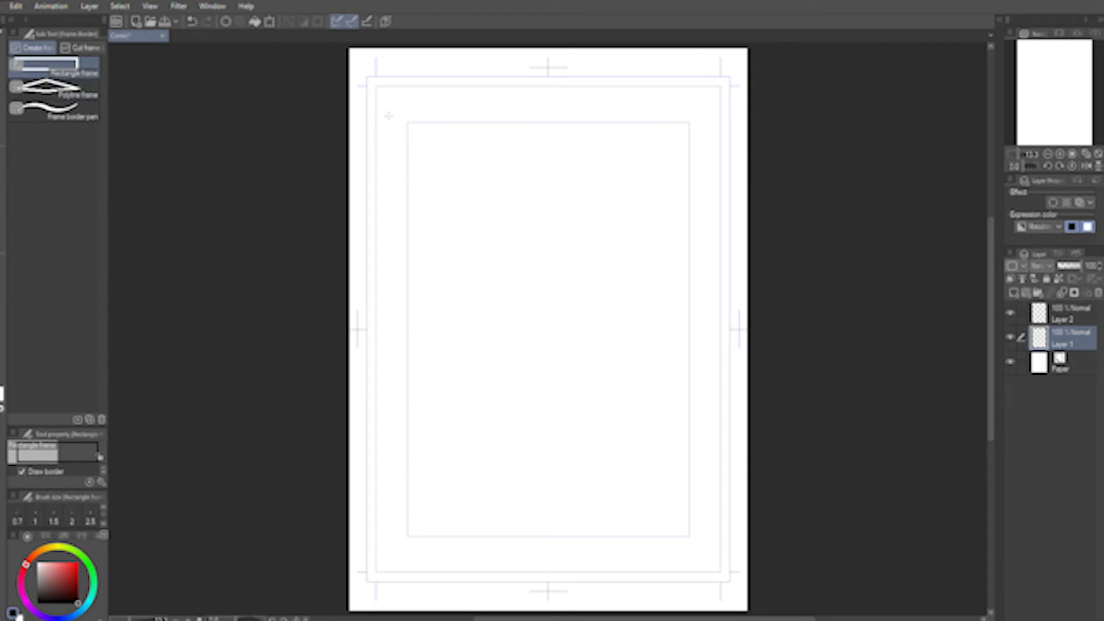
left_click_drag(407, 123, 694, 279)
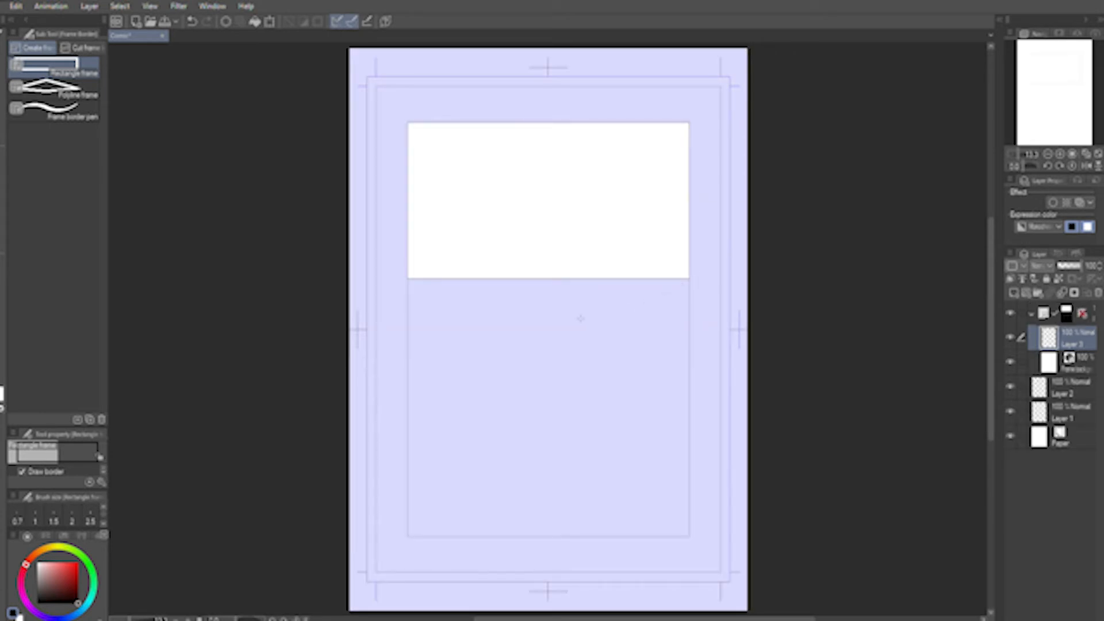
- Scribble test strokes across the upper frame with the Lighter pencil and clear them from the layer
left_click(2, 176)
left_click(54, 132)
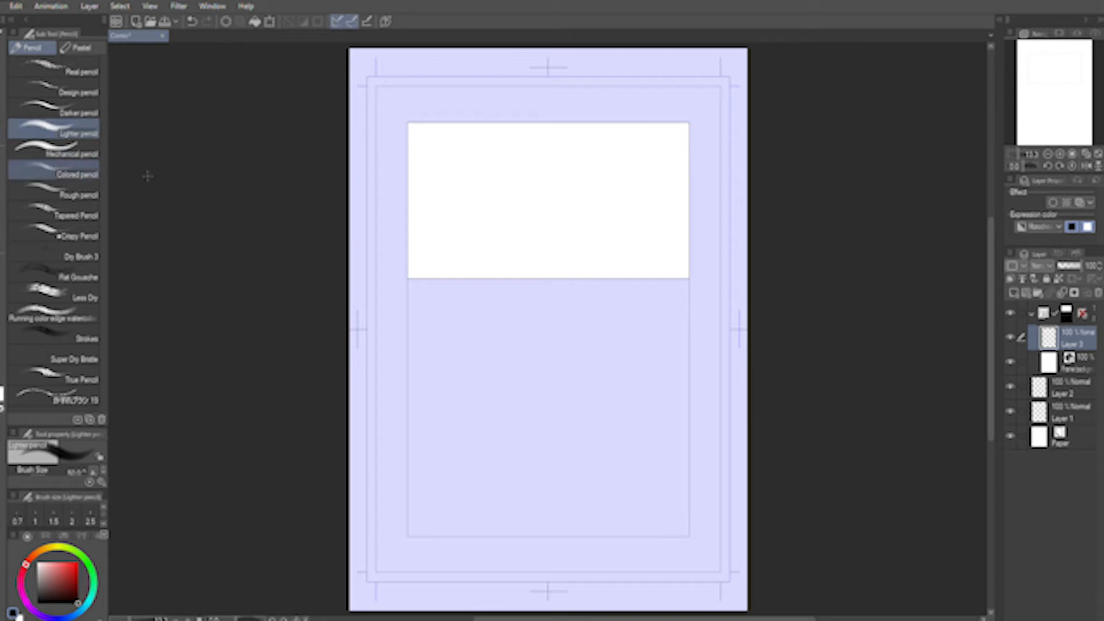
left_click_drag(478, 160, 493, 299)
mouse_move(588, 288)
left_mouse_down()
mouse_move(654, 125)
mouse_move(637, 279)
left_mouse_up()
left_click_drag(676, 124, 408, 265)
mouse_move(409, 182)
left_mouse_down()
mouse_move(490, 123)
mouse_move(410, 277)
left_mouse_up()
left_click_drag(535, 278, 689, 193)
left_click_drag(614, 123, 556, 279)
mouse_move(446, 123)
left_mouse_down()
mouse_move(472, 279)
mouse_move(412, 274)
left_mouse_up()
left_click_drag(611, 123, 522, 278)
left_click_drag(498, 123, 408, 190)
left_click_drag(587, 122, 667, 279)
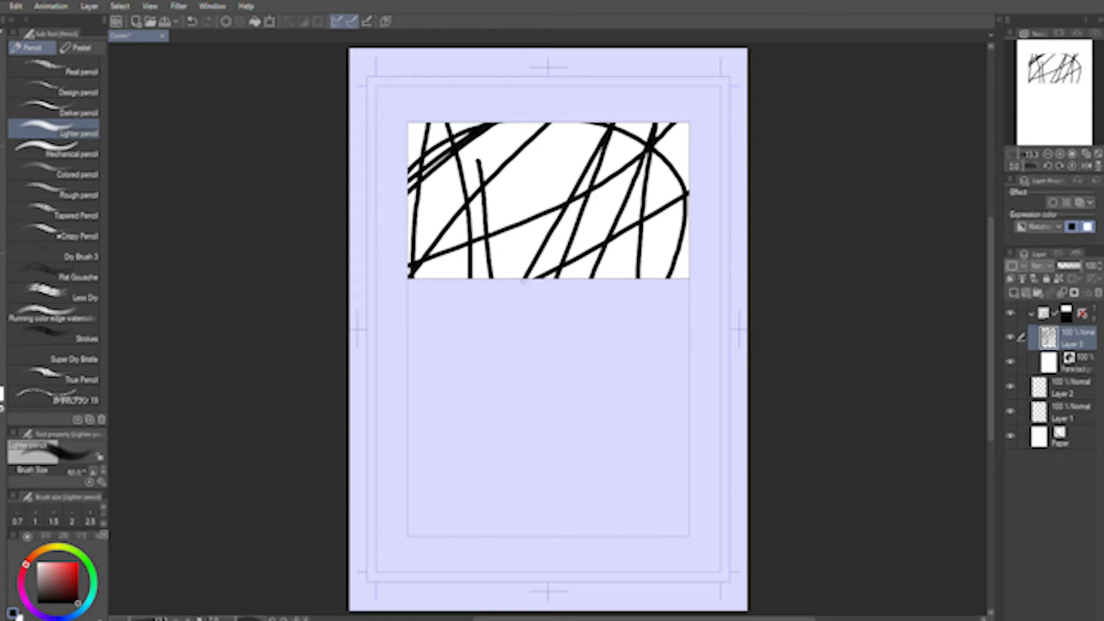
key("Delete")
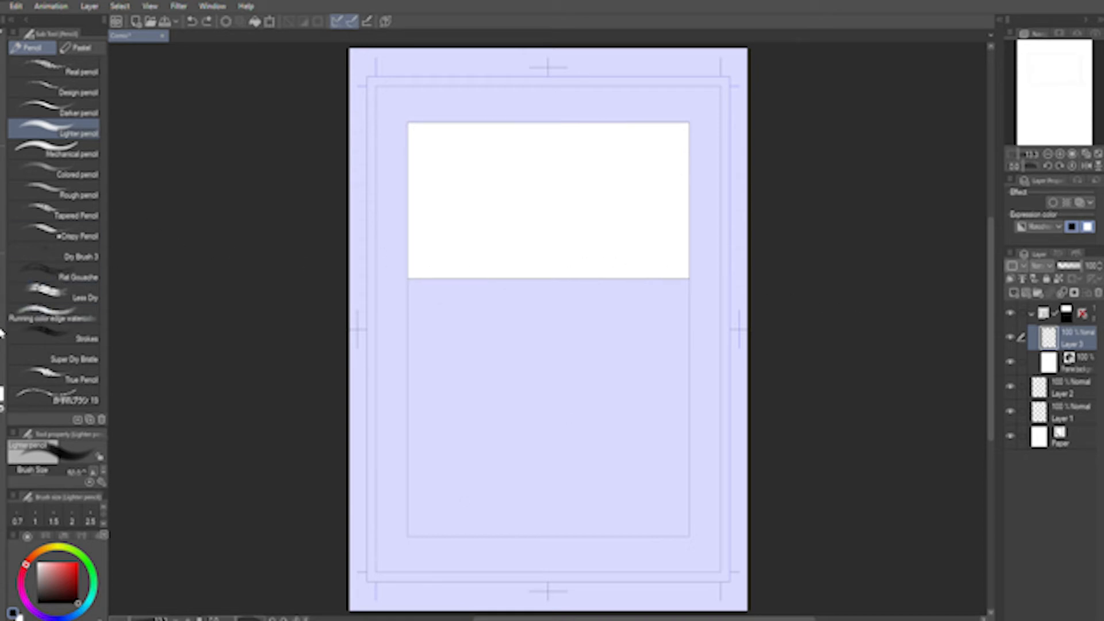
- Draw three more rectangular frames below the first: a tall one at lower left and two small stacked ones at lower right
key("u")
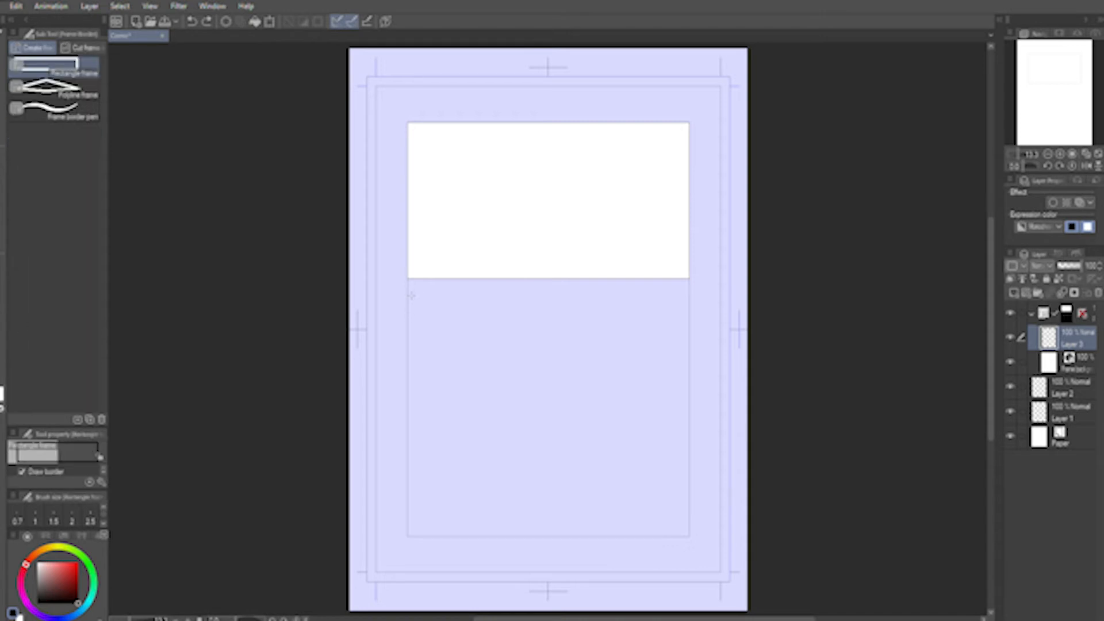
left_click_drag(407, 280, 558, 536)
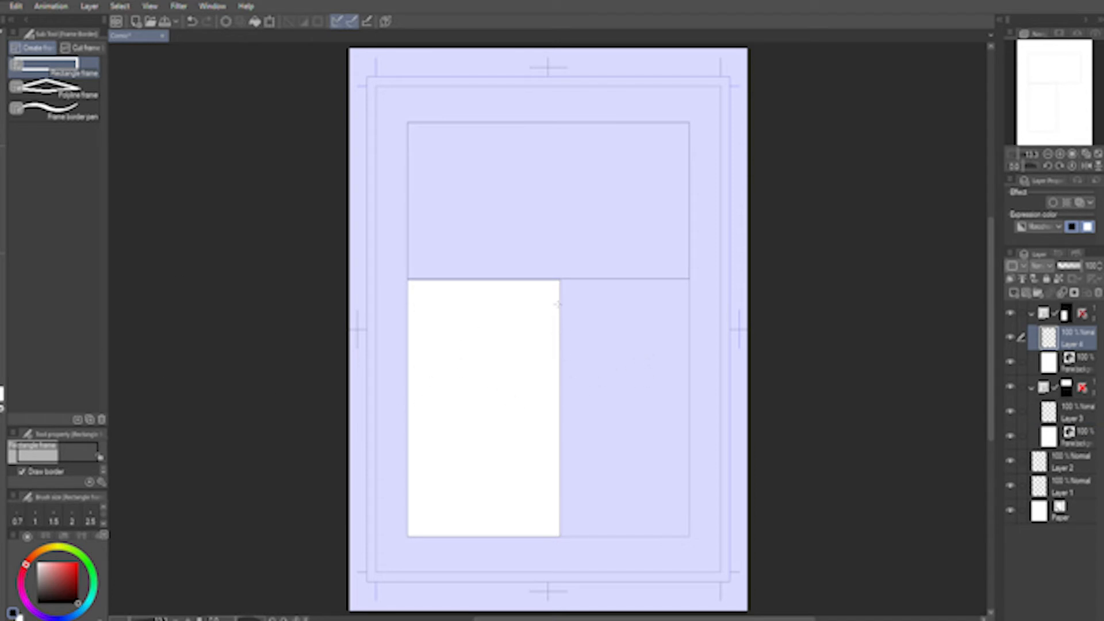
left_click_drag(561, 300, 629, 378)
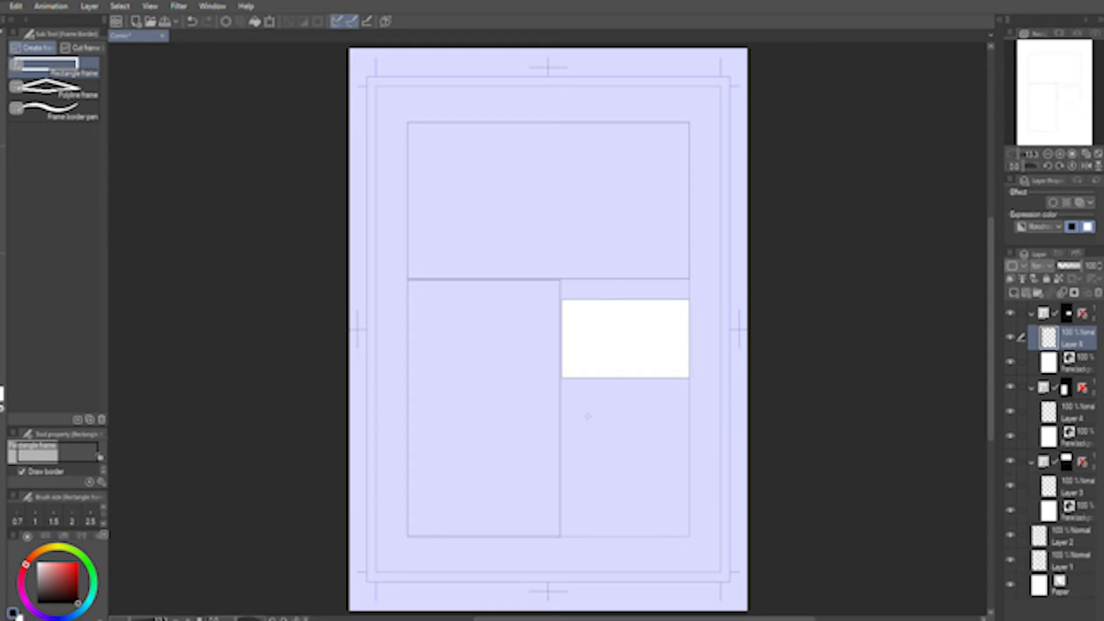
left_click_drag(562, 419, 671, 498)
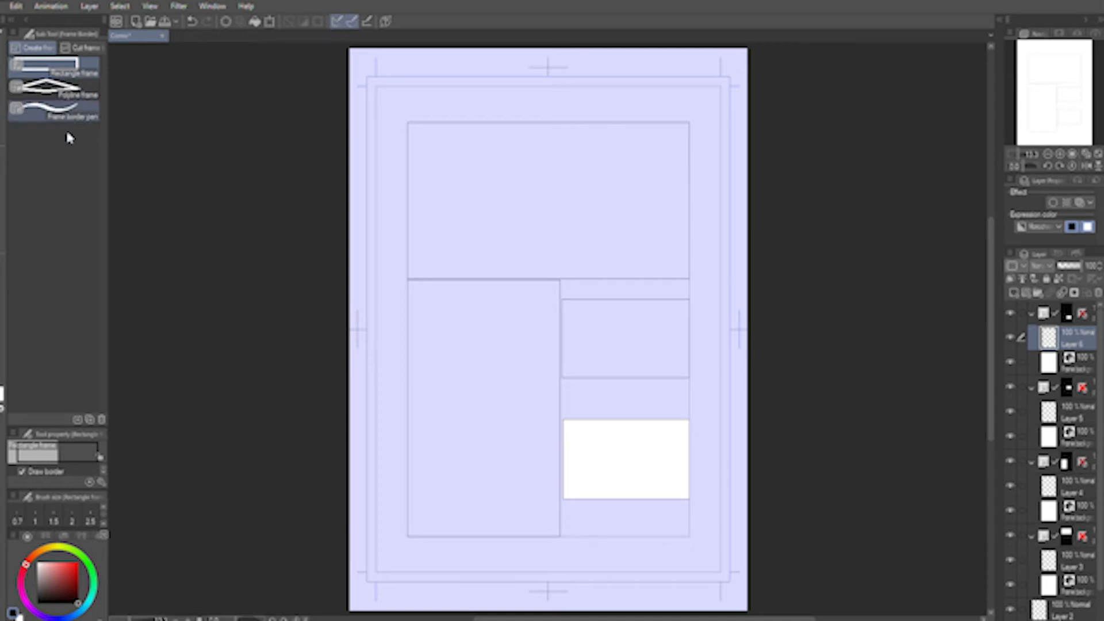
- Draw a closed, irregular four-cornered polyline frame inside the left part of the upper panel
left_click(63, 86)
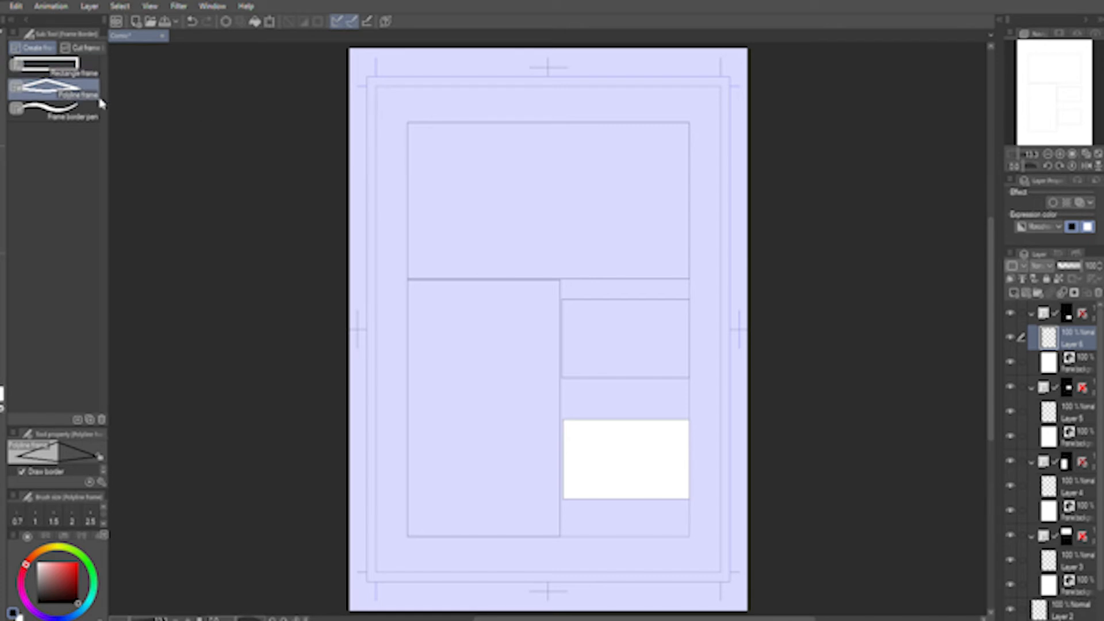
left_click(490, 185)
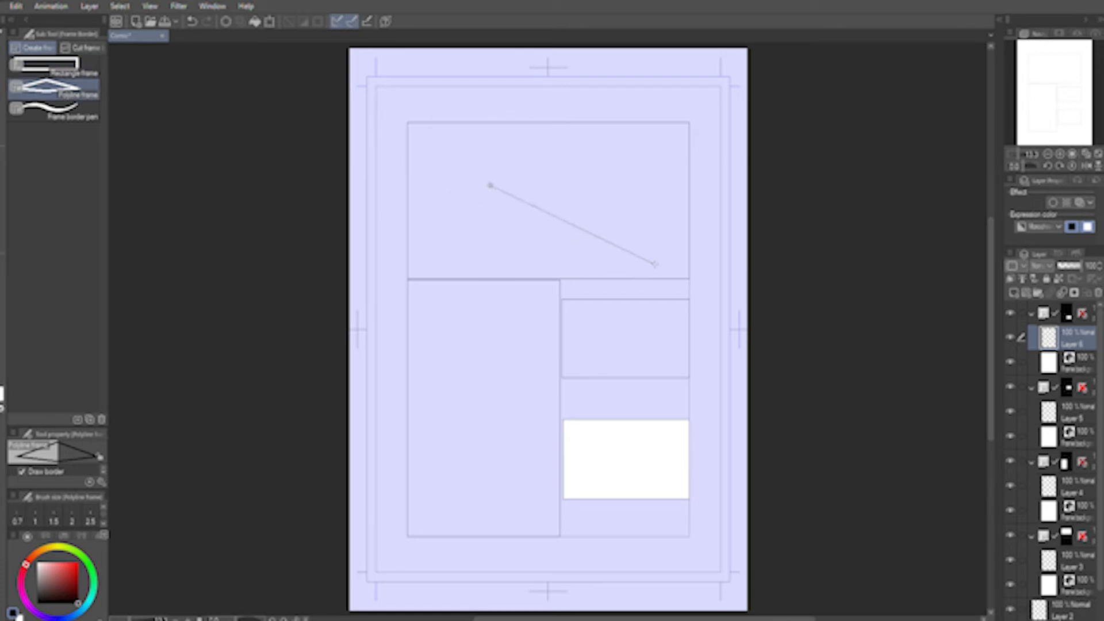
left_click(501, 193)
left_click(459, 271)
left_click(431, 202)
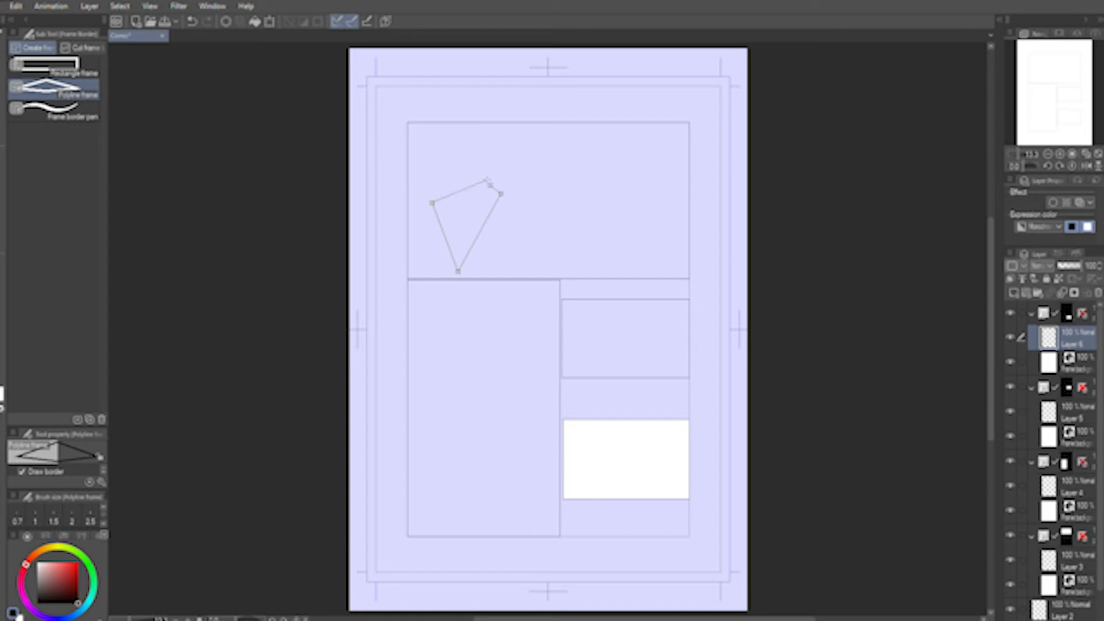
left_click(490, 185)
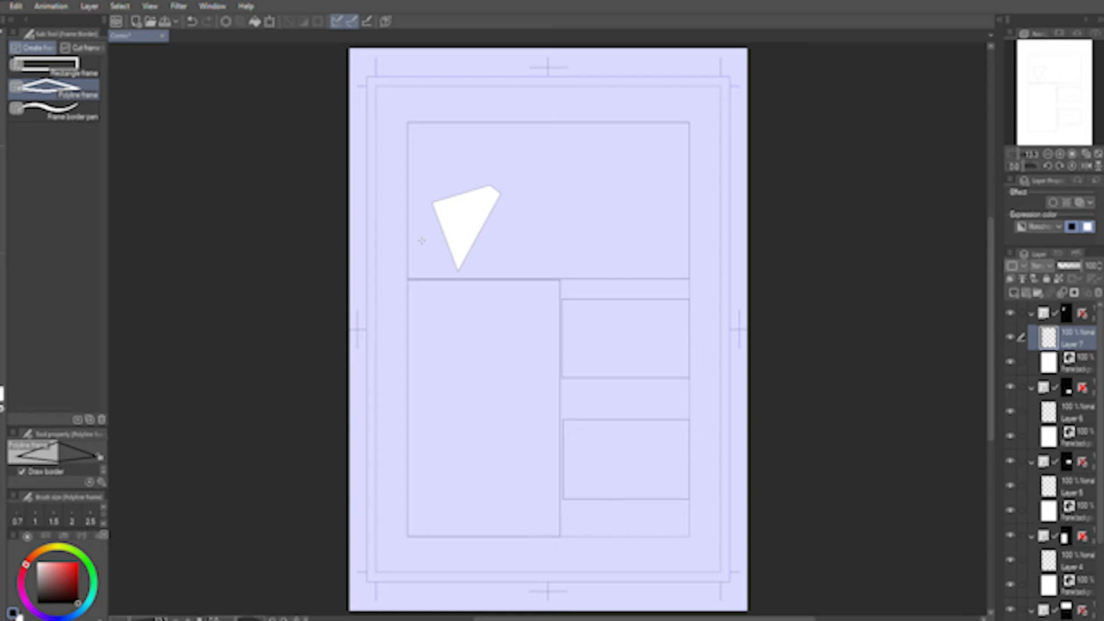
- Draw a rounded speech balloon in the tall lower-left panel and add a straight tail from its lower-left edge
left_click(1, 353)
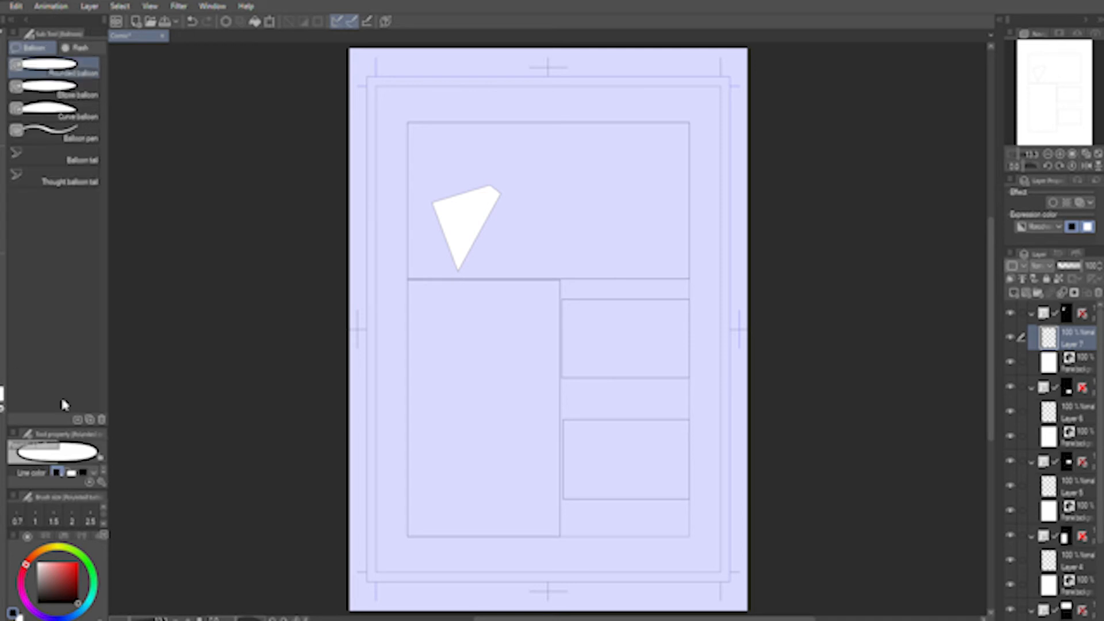
left_click_drag(466, 356, 549, 462)
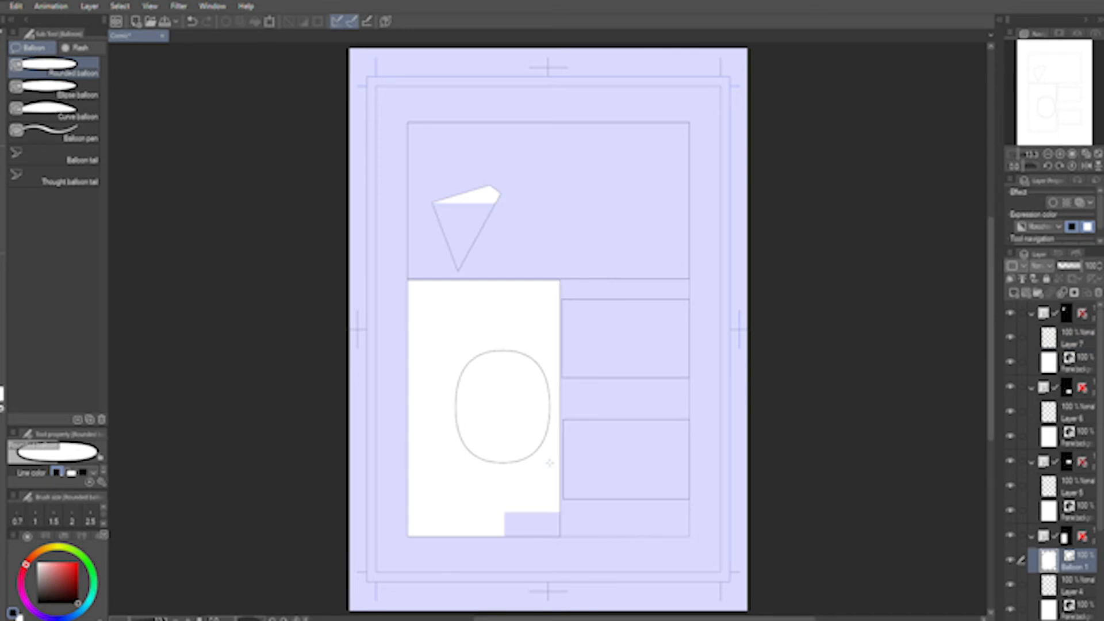
left_click(46, 157)
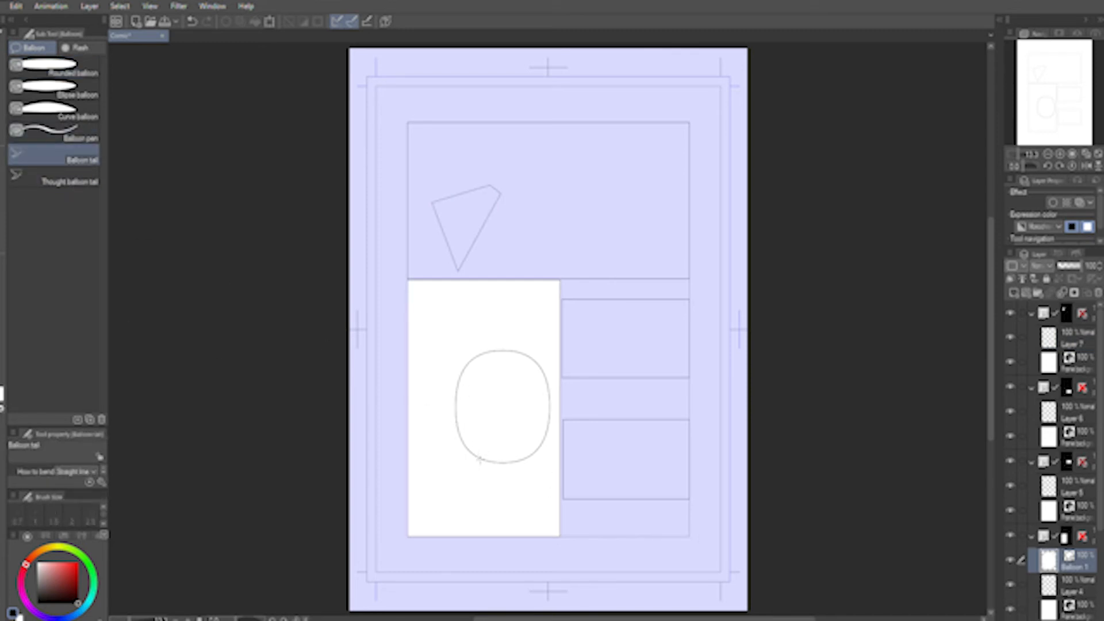
left_click_drag(479, 460, 438, 496)
key("t")
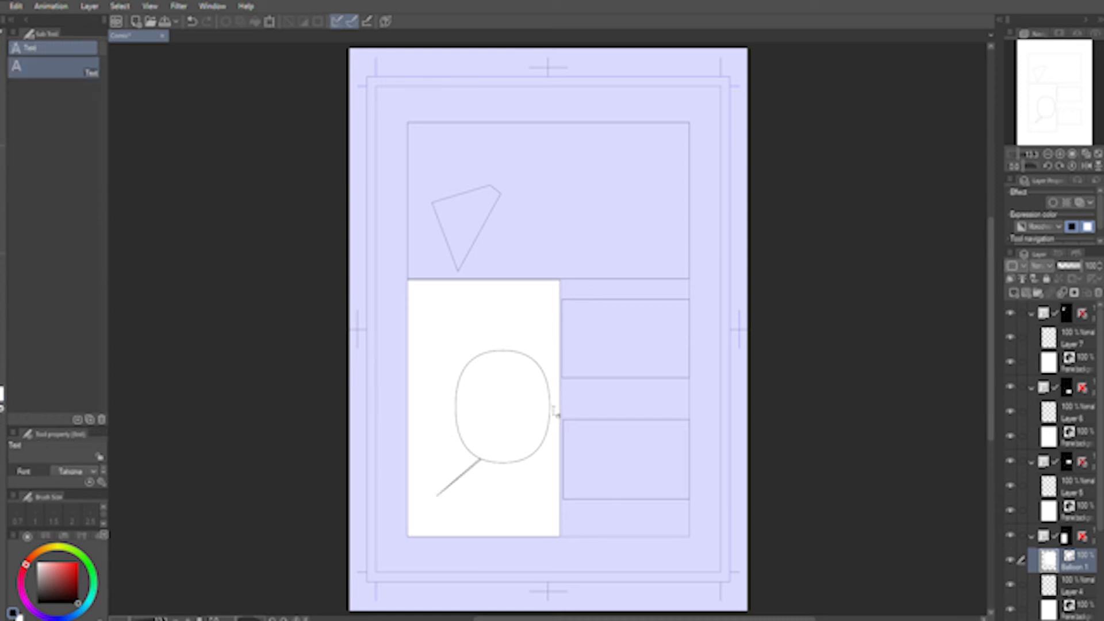
left_click(503, 403)
type("jtytv6tv887tv")
key("BackSpace")
key("BackSpace")
key("BackSpace")
key("BackSpace")
key("BackSpace")
key("BackSpace")
key("BackSpace")
key("BackSpace")
key("BackSpace")
key("BackSpace")
key("BackSpace")
key("BackSpace")
key("BackSpace")
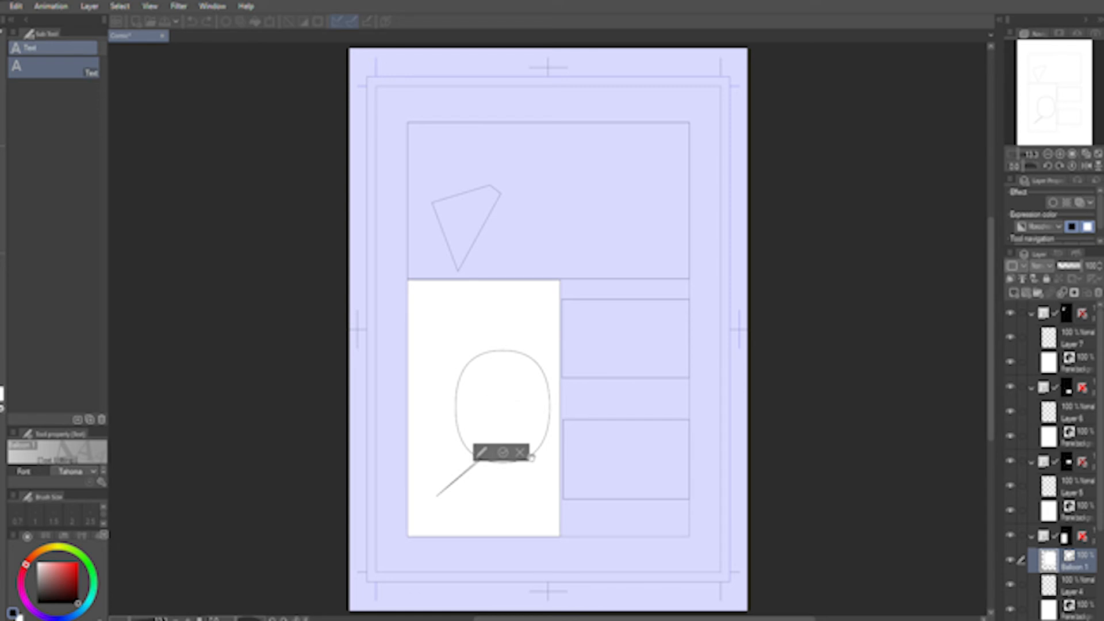
left_click(520, 452)
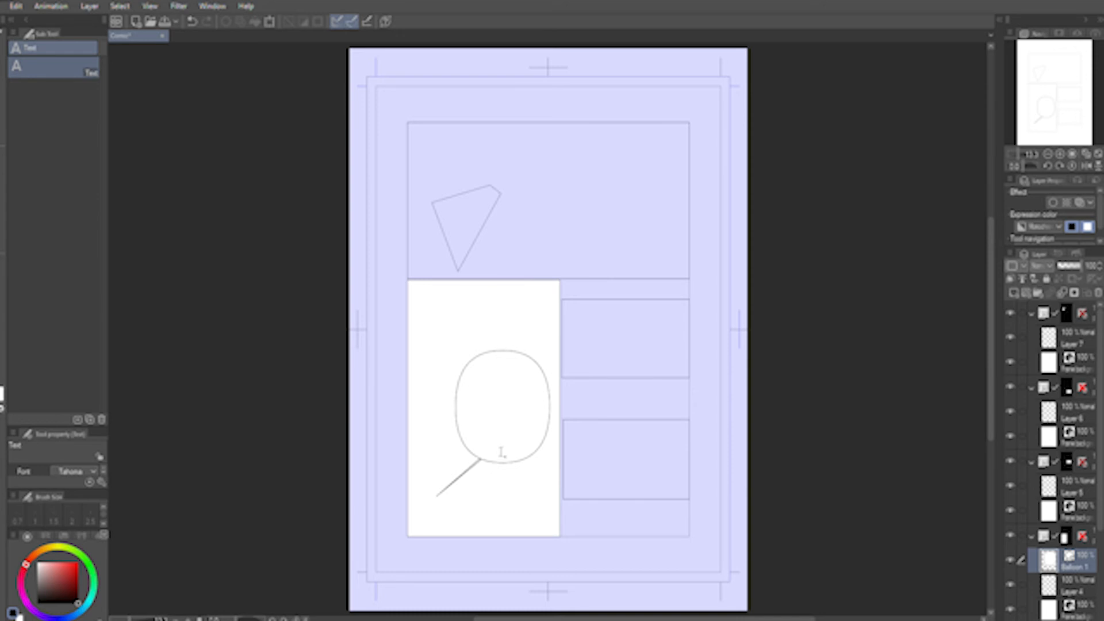
scroll(481, 451, "up", 6)
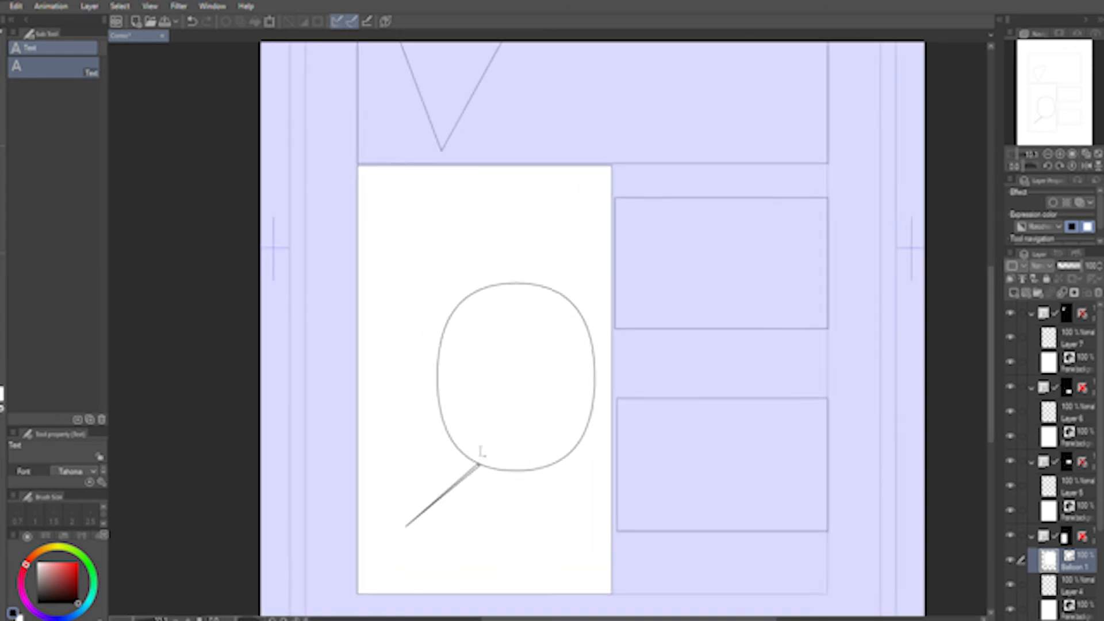
scroll(485, 491, "up", 5)
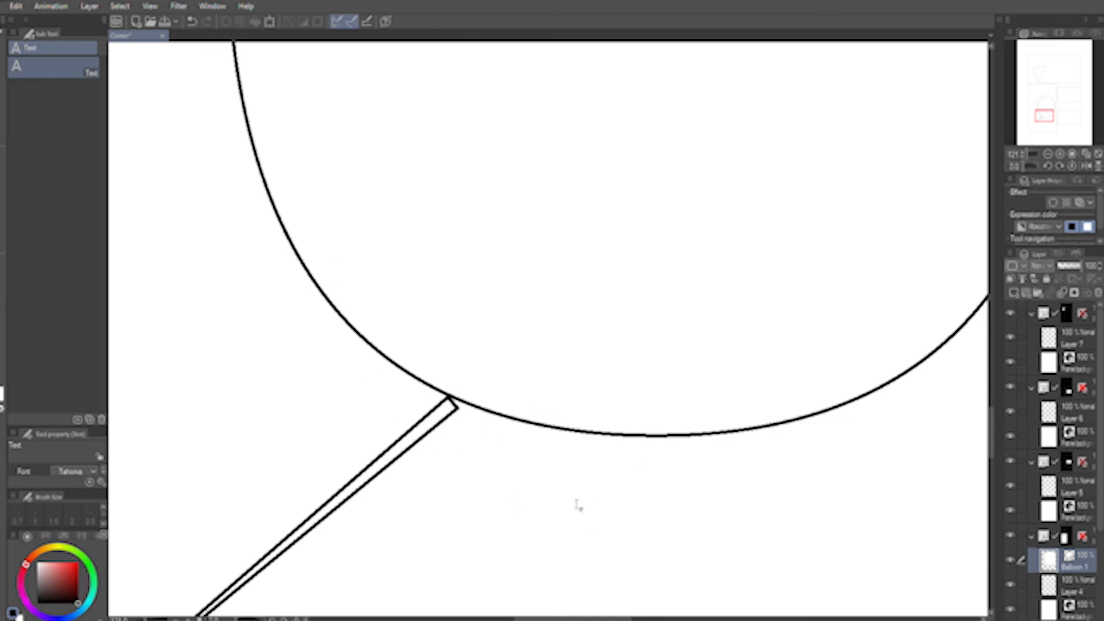
scroll(502, 388, "up", 1)
scroll(508, 395, "down", 5)
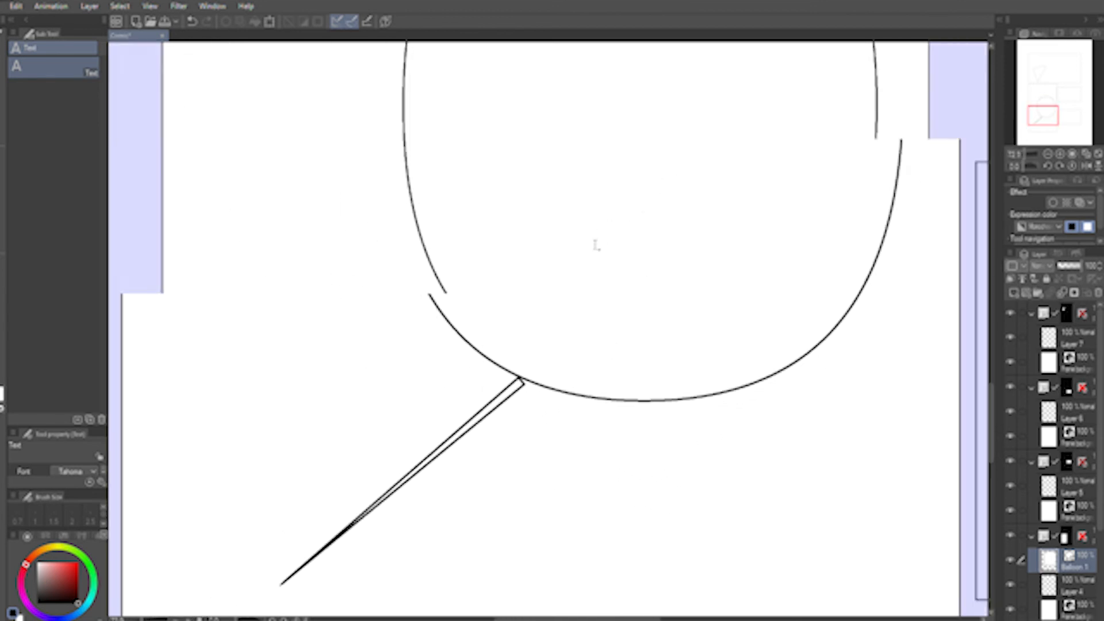
scroll(478, 393, "down", 2)
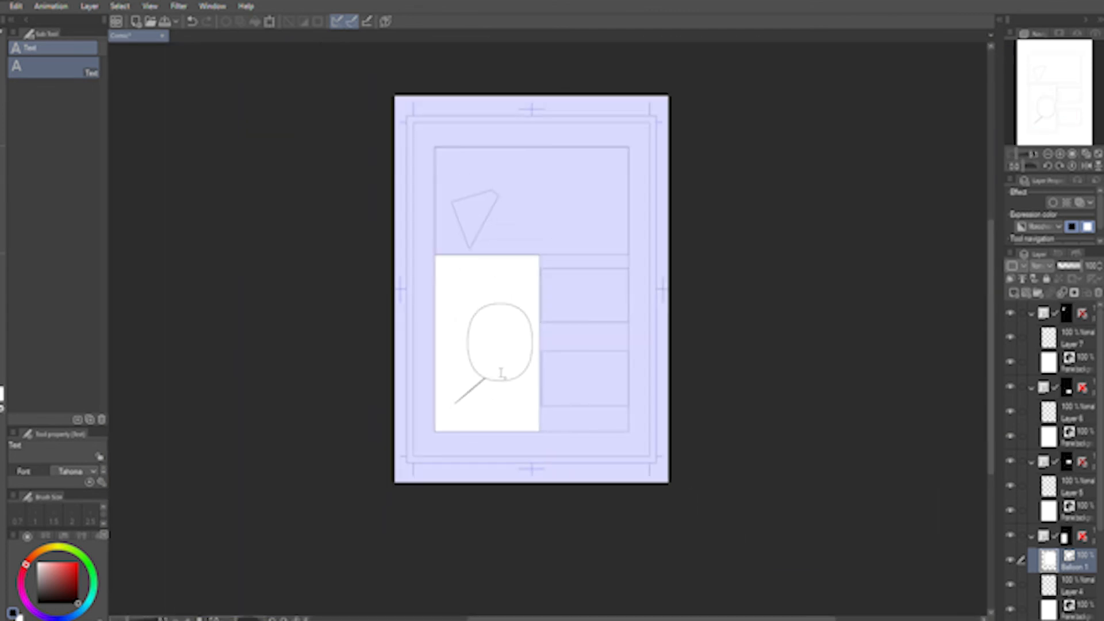